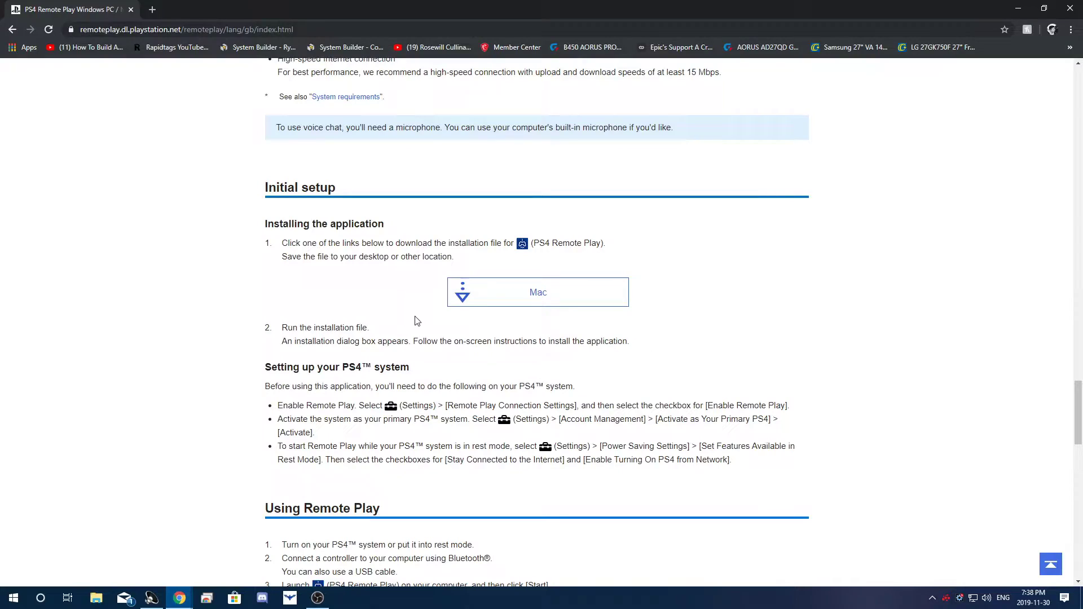
Go to the Windows PC users section and download the Windows PC installer for PS4 Remote Play
scroll(510, 361, "up", 2)
scroll(506, 385, "down", 3)
scroll(480, 395, "up", 15)
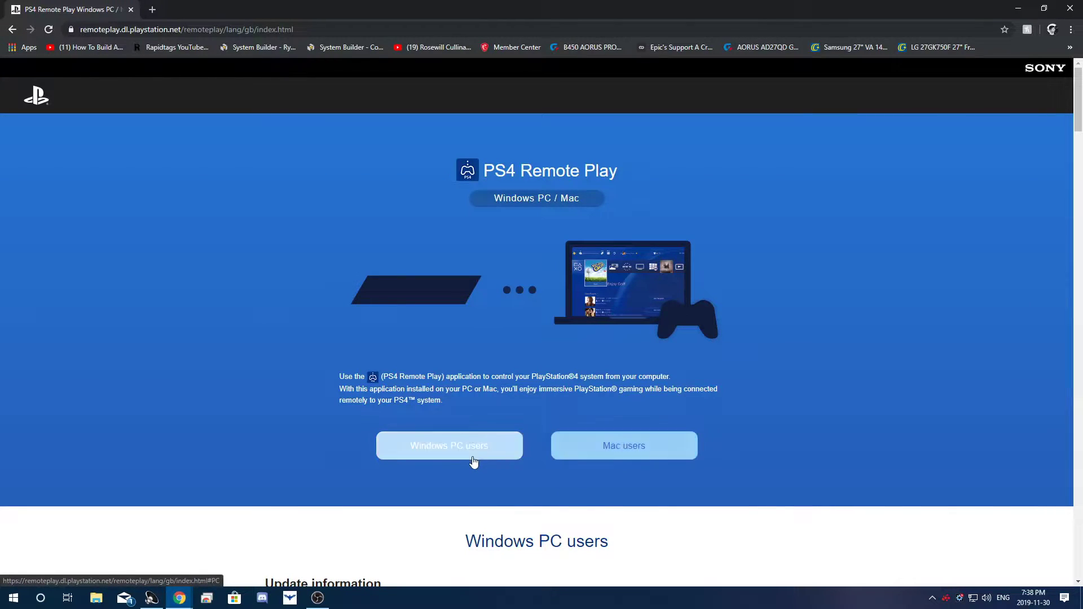
left_click(451, 457)
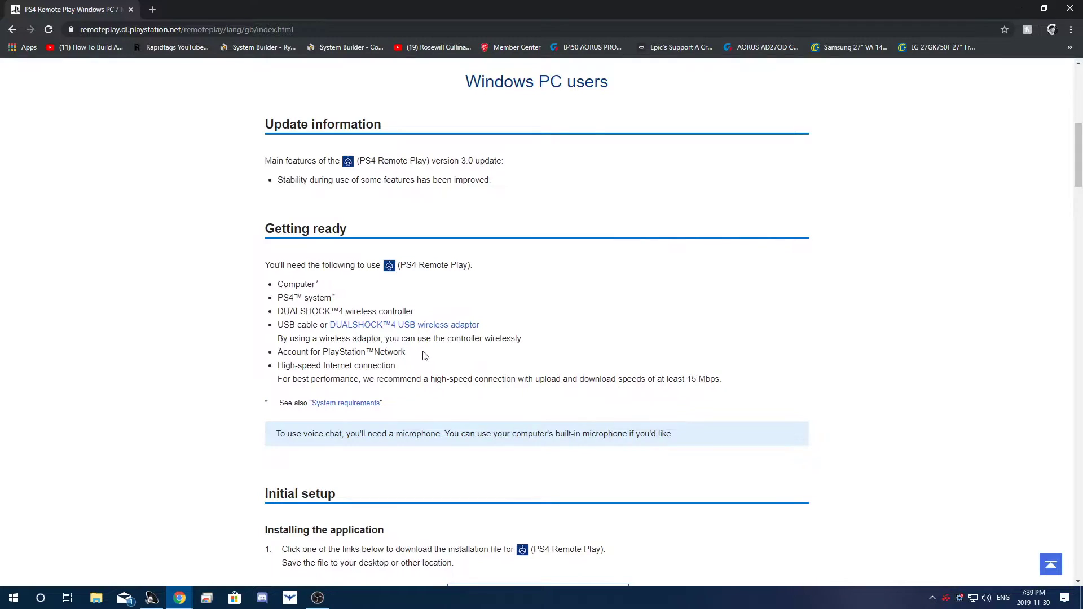
scroll(451, 338, "up", 6)
scroll(467, 317, "down", 6)
scroll(398, 397, "down", 4)
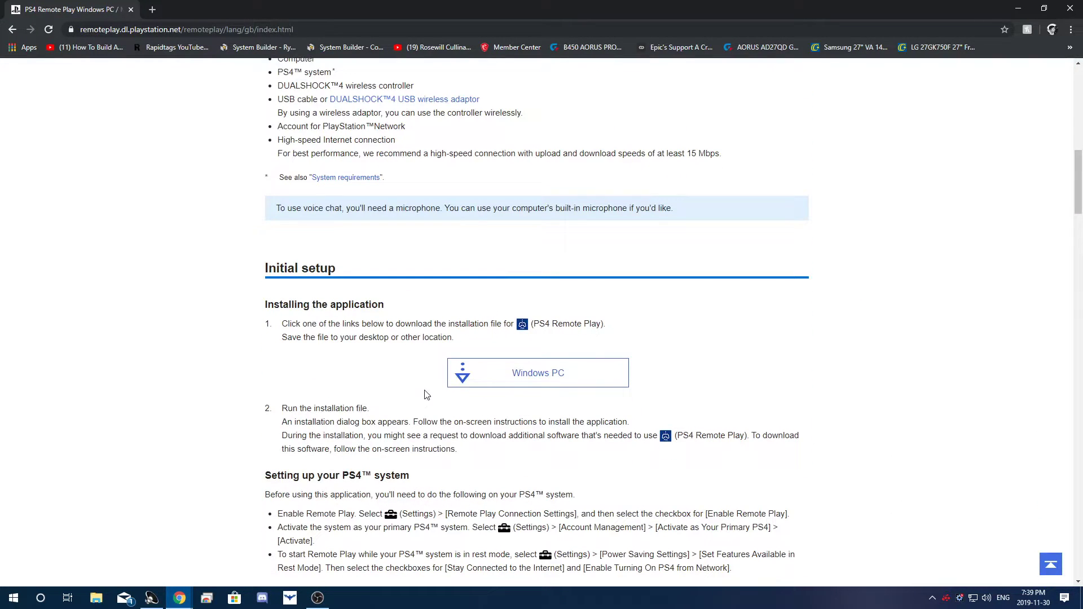
left_click(460, 373)
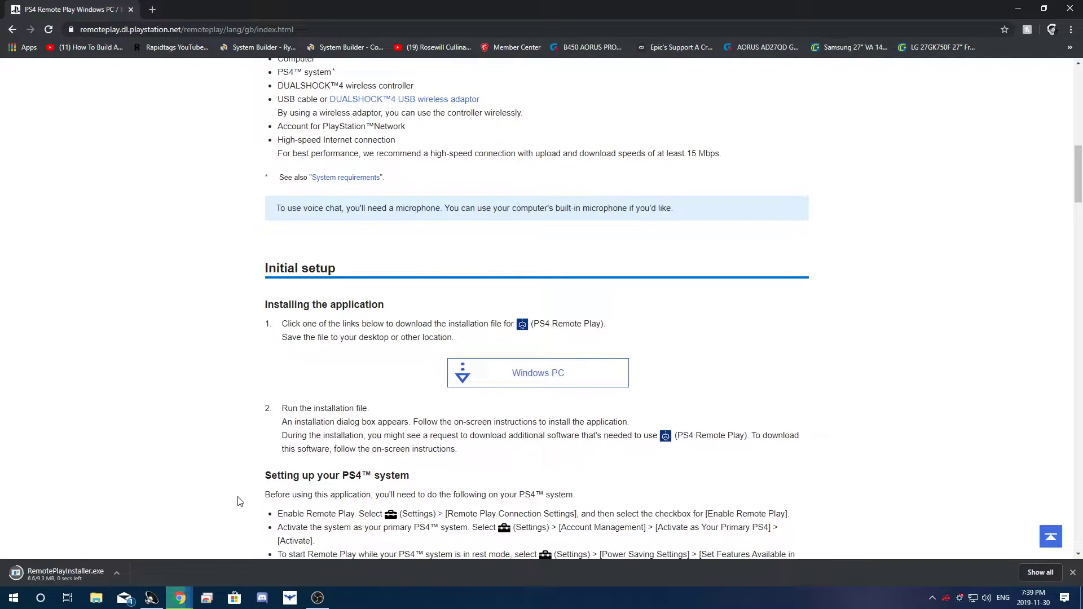
Run RemotePlayInstaller.exe once its download is done and accept the license agreement in the setup wizard
left_click(115, 574)
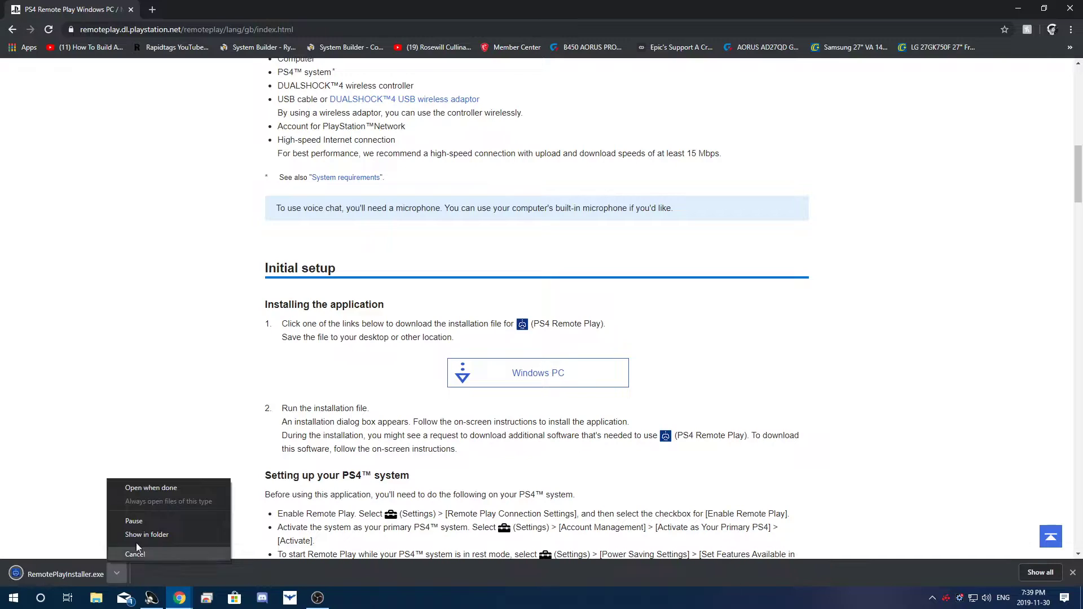
left_click(164, 491)
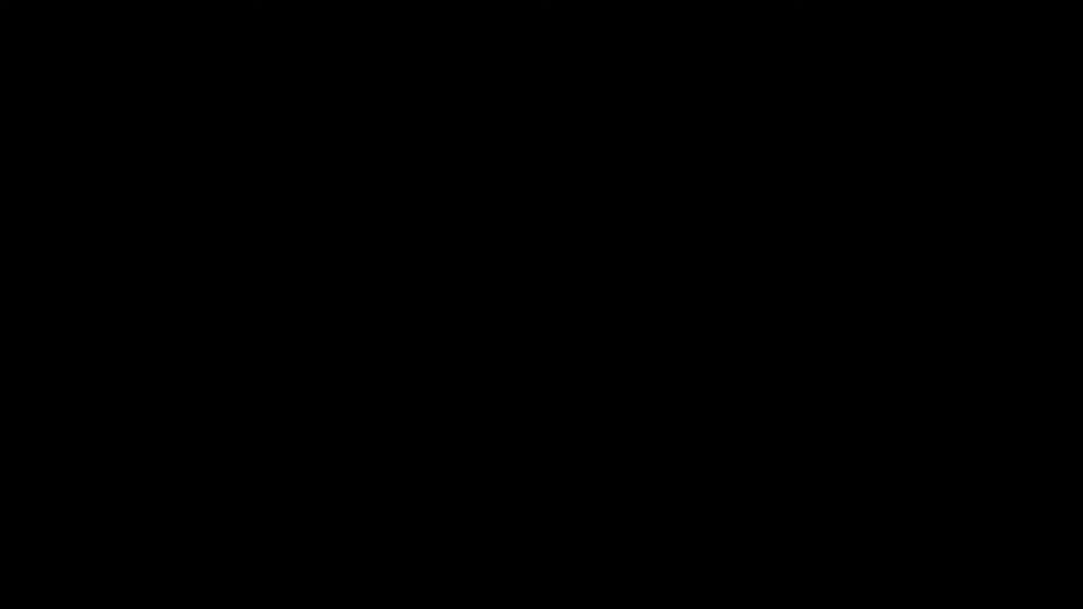
left_click(447, 418)
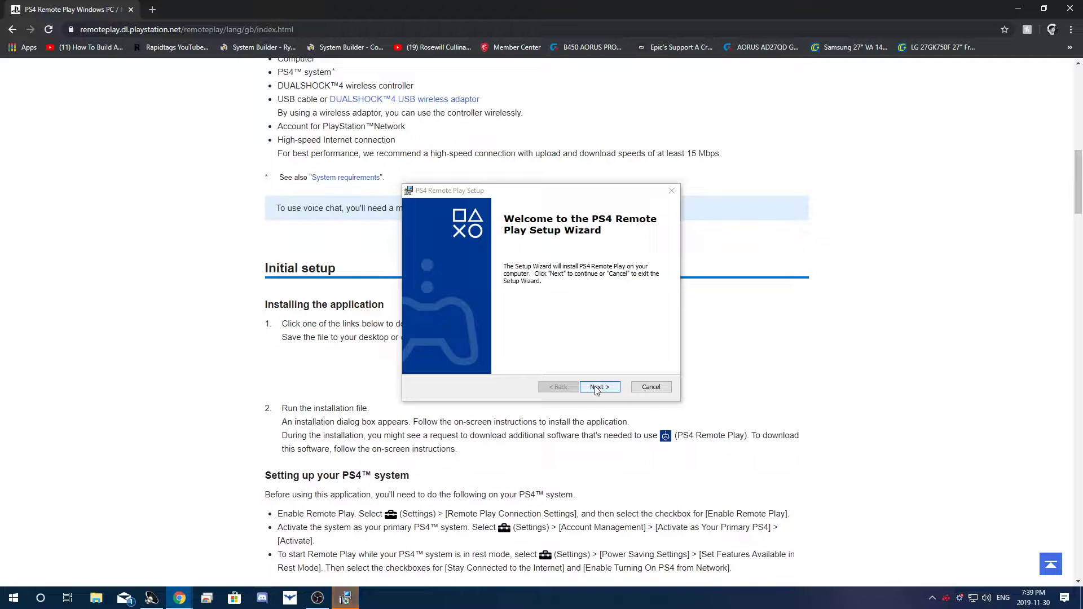
left_click(596, 388)
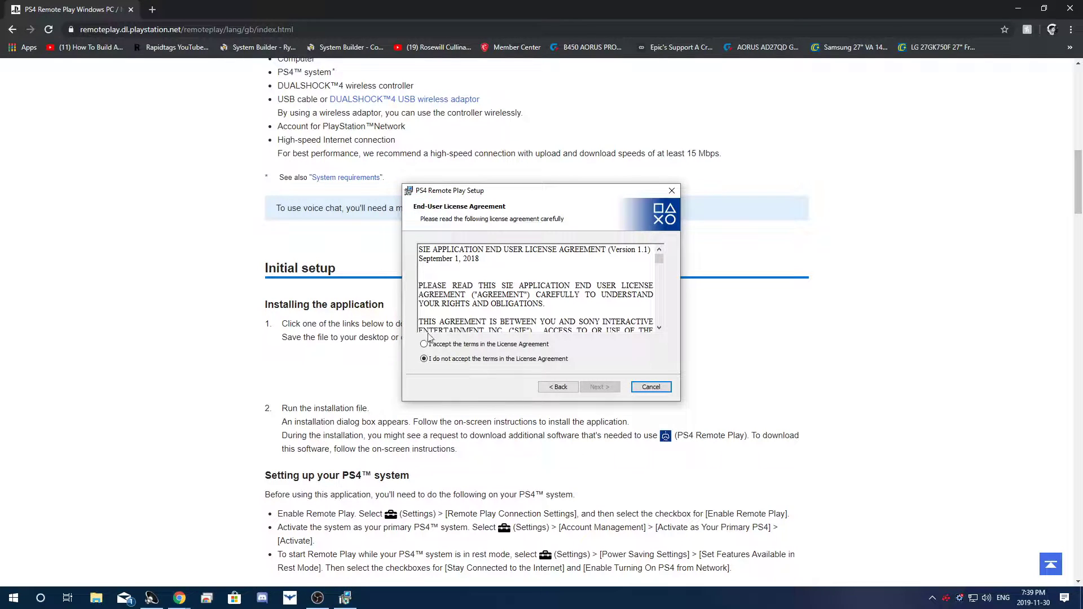
left_click(423, 344)
left_click(591, 388)
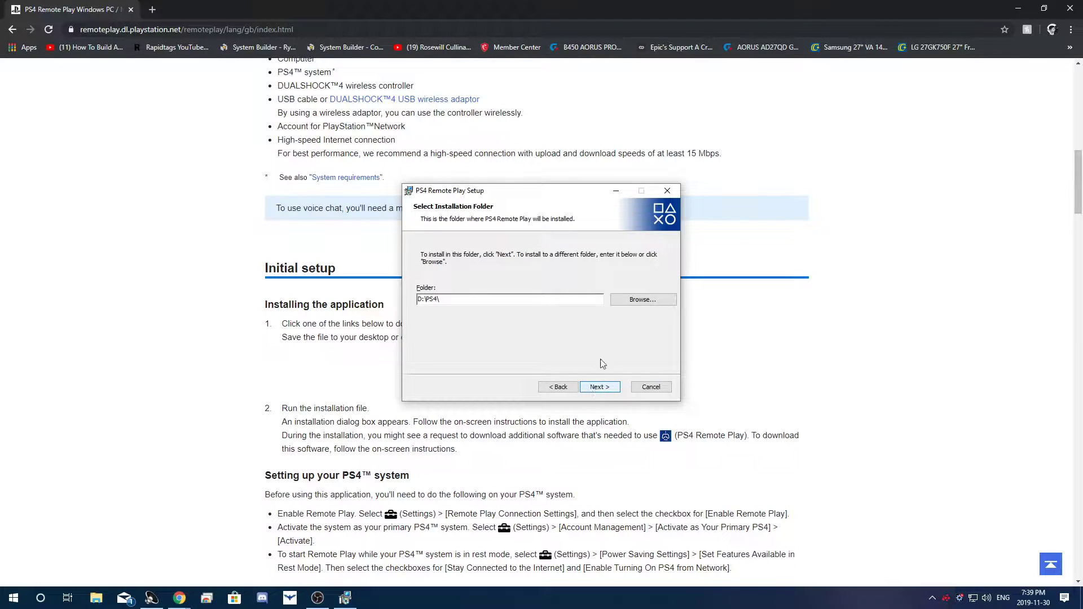
Change the installation folder to GAMES on the SeaGate HDD (D:)
left_click(621, 310)
left_click(555, 250)
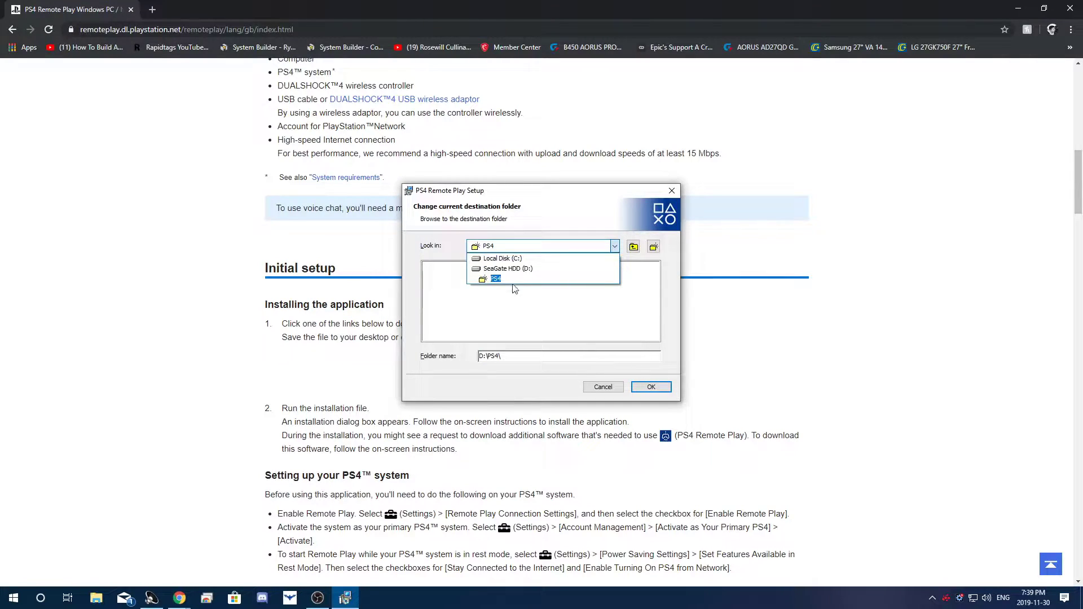
left_click(496, 269)
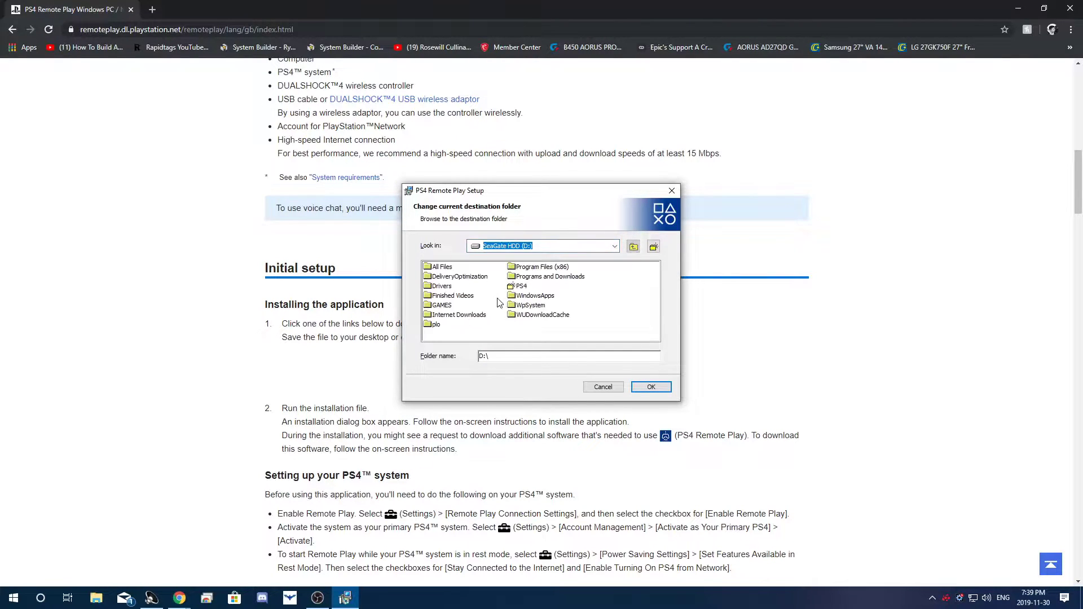
left_click(442, 305)
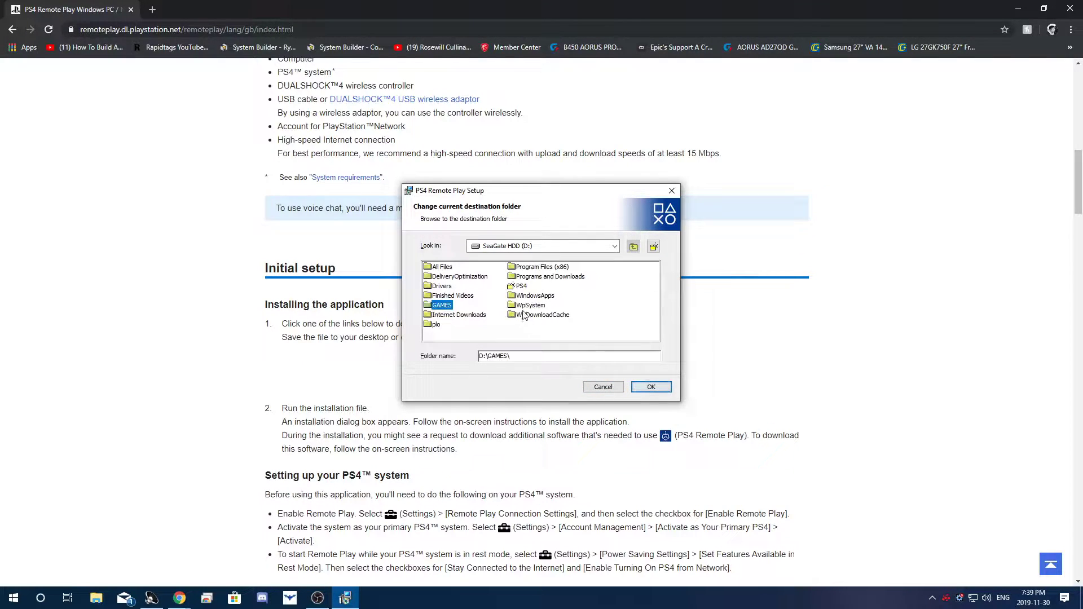
left_click(643, 387)
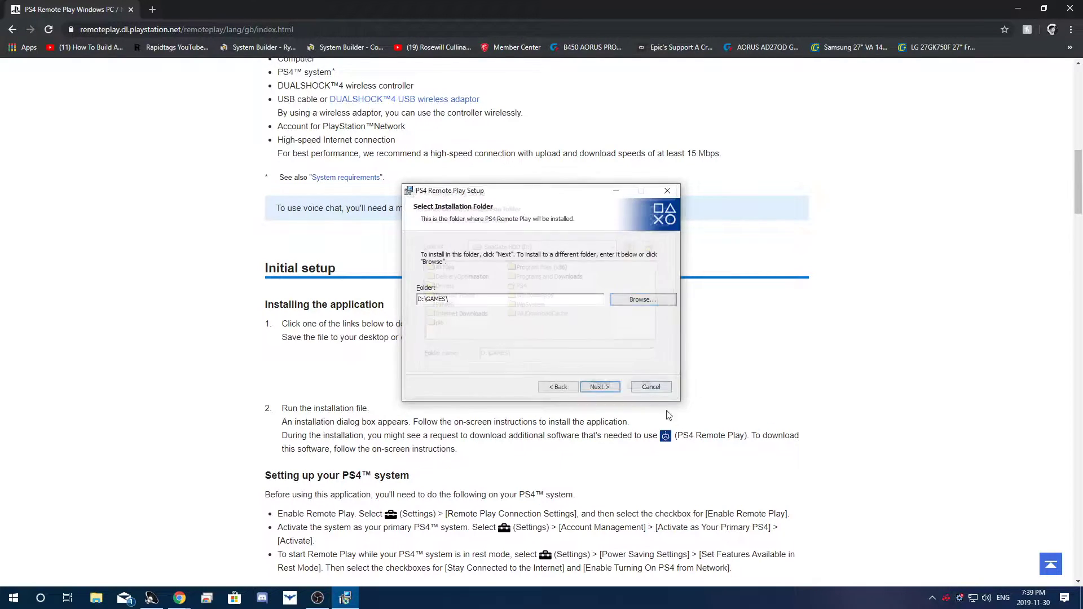
Install PS4 Remote Play in the chosen folder and finish the setup wizard
left_click(614, 388)
left_click(613, 389)
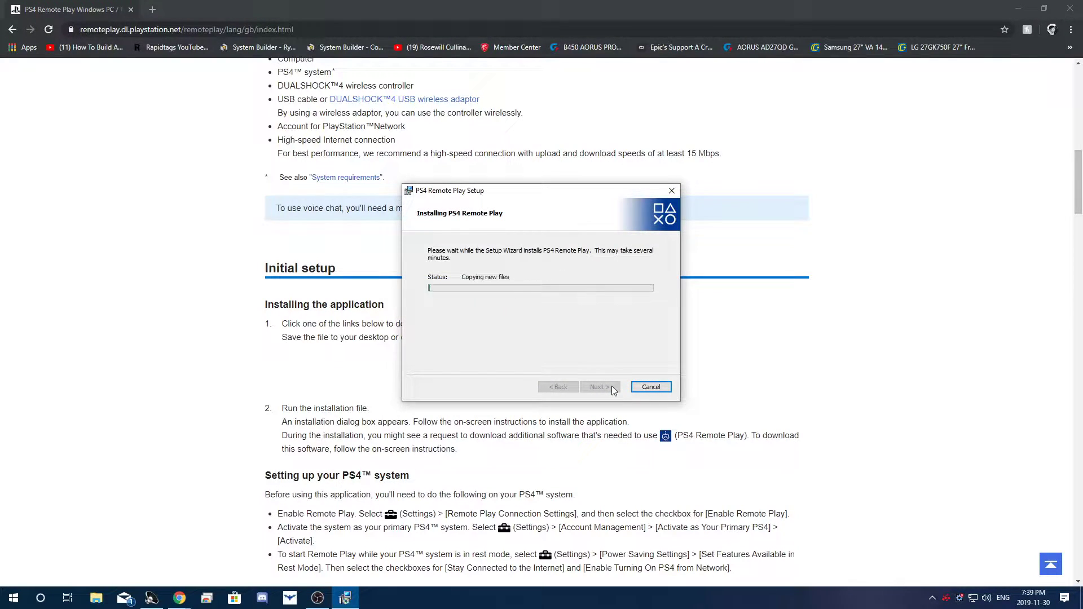
left_click(597, 388)
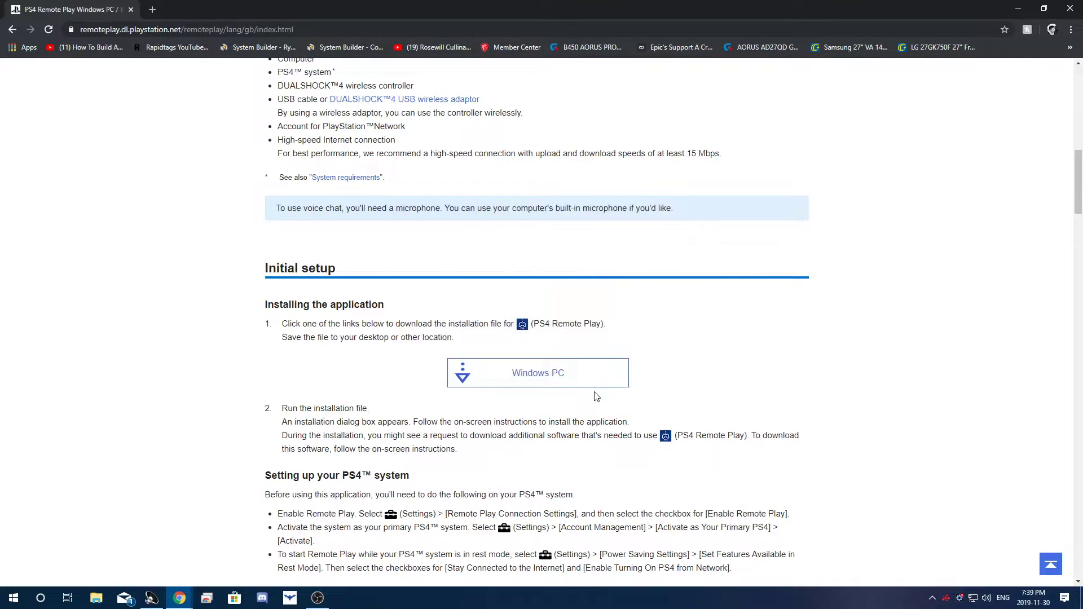
Clear the open windows off the desktop, launch PS4 Remote Play and start it to begin the PlayStation sign-in
left_click(1019, 8)
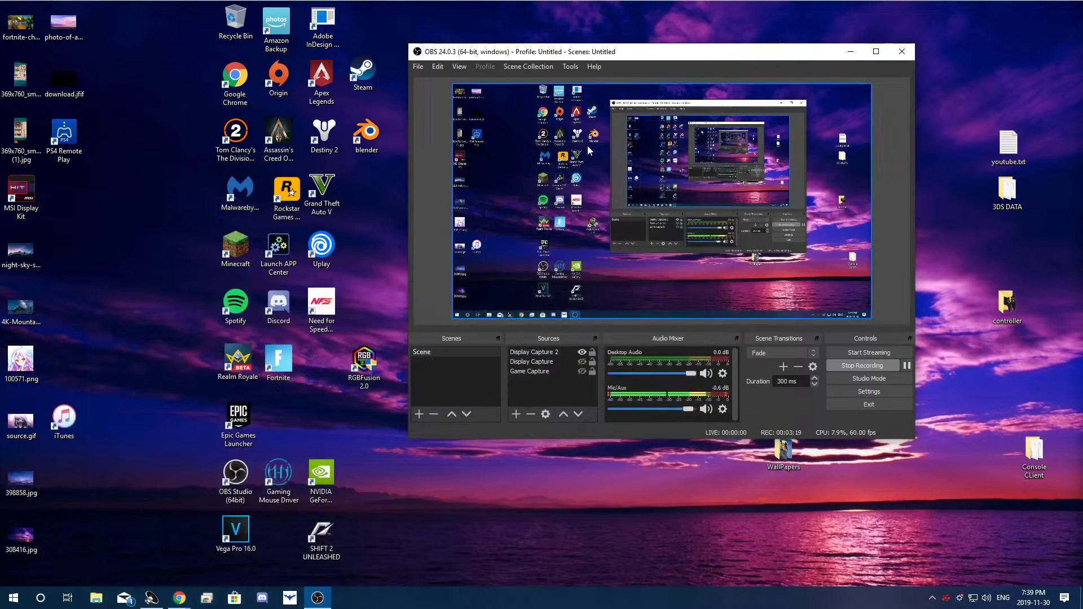
left_click(849, 54)
double_click(74, 135)
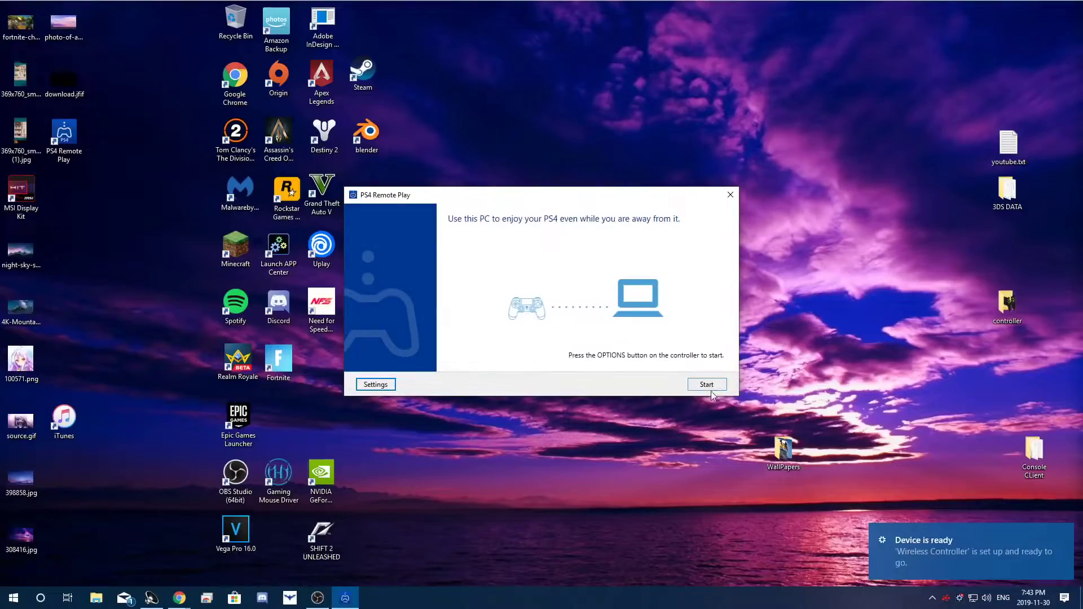
left_click(709, 387)
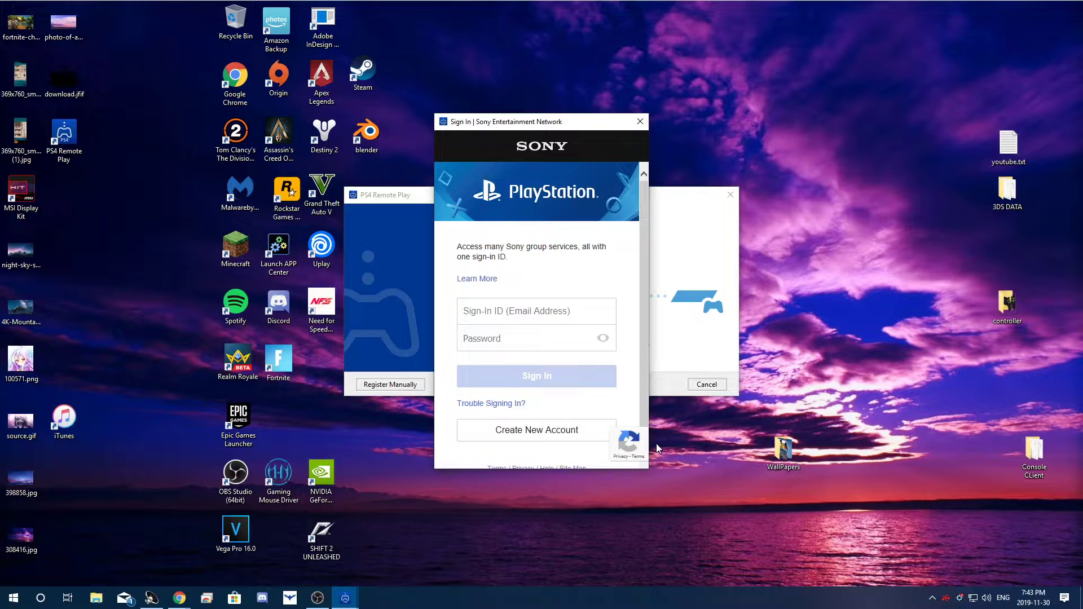
left_click(565, 310)
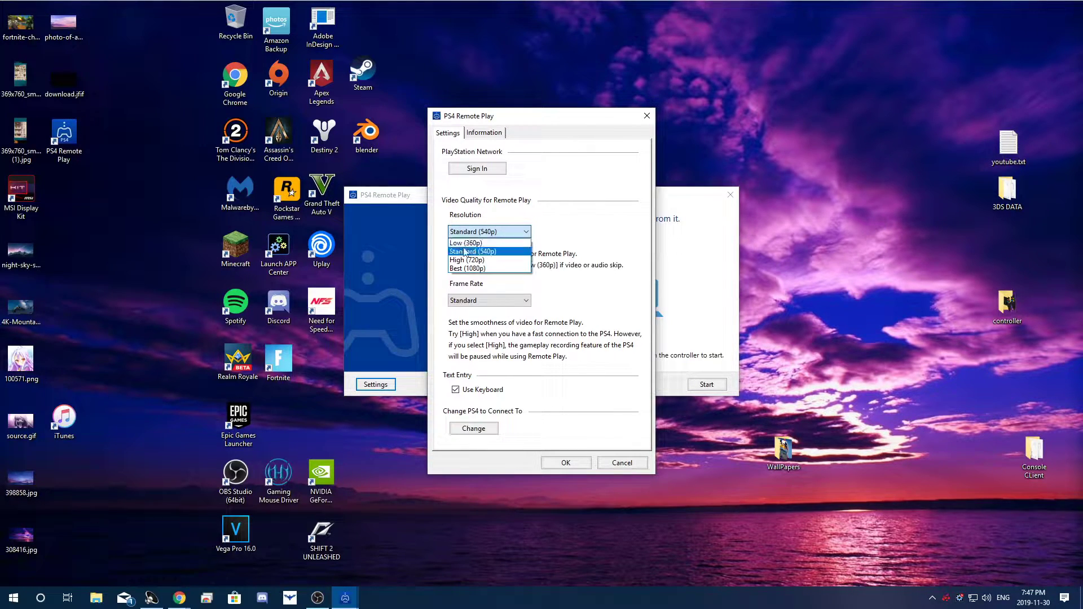
Try Best (1080p) as the Remote Play resolution, then set it to High (720p)
left_click(488, 269)
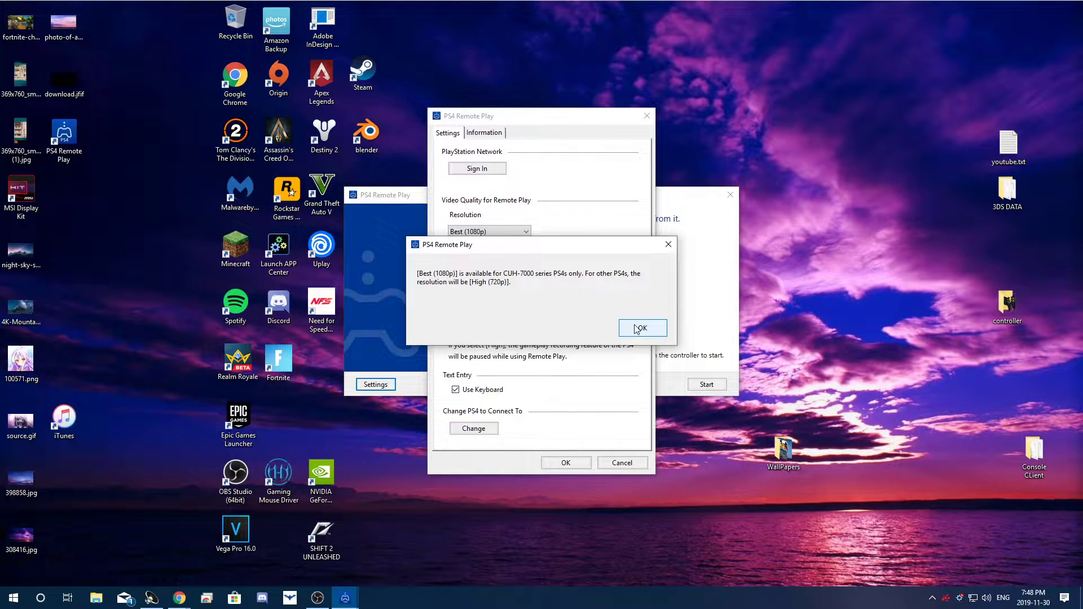
left_click(667, 246)
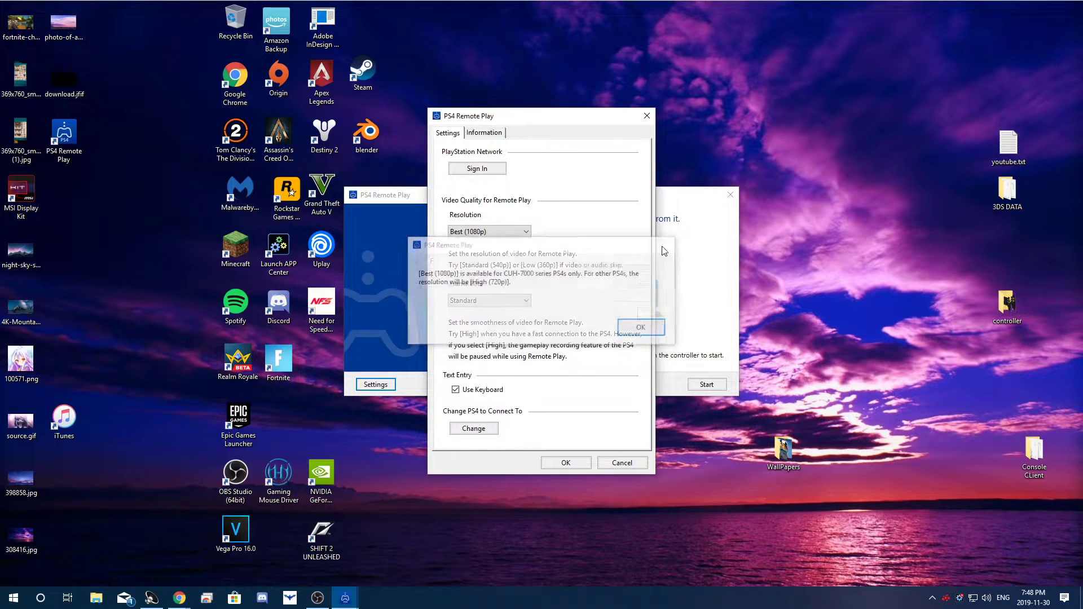
left_click(488, 231)
left_click(468, 268)
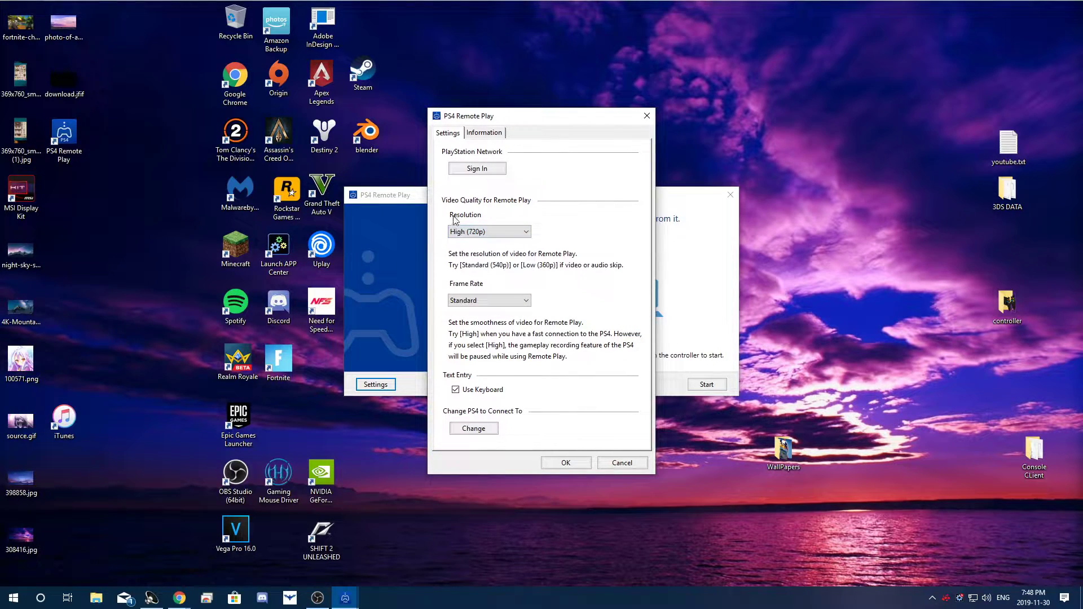
left_click(489, 231)
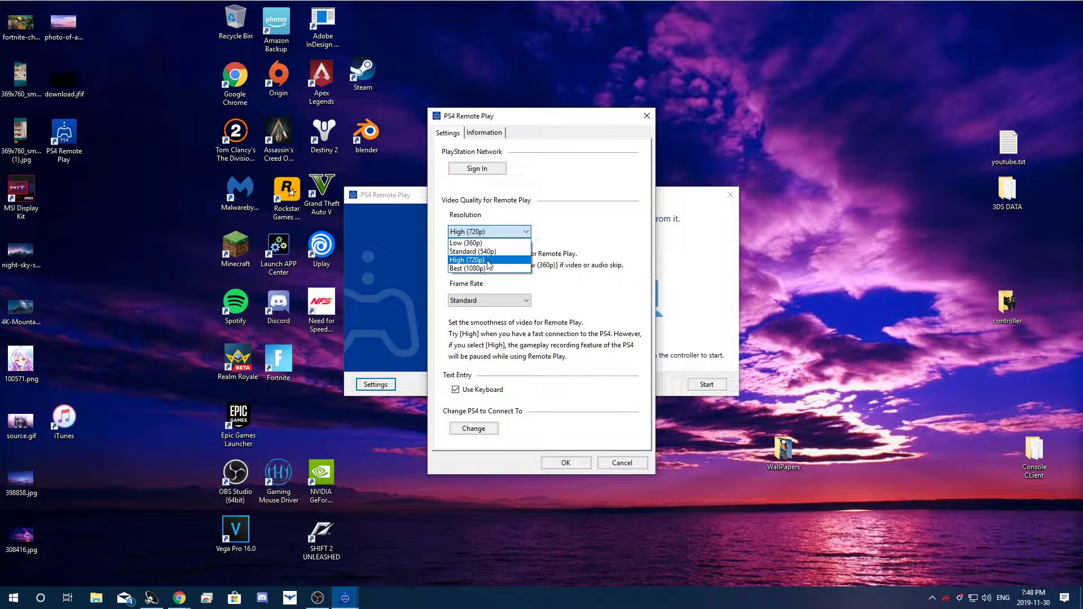
left_click(489, 260)
Set the Remote Play frame rate to High, check the application information and confirm the settings
left_click(505, 303)
left_click(499, 321)
left_click(499, 300)
left_click(493, 319)
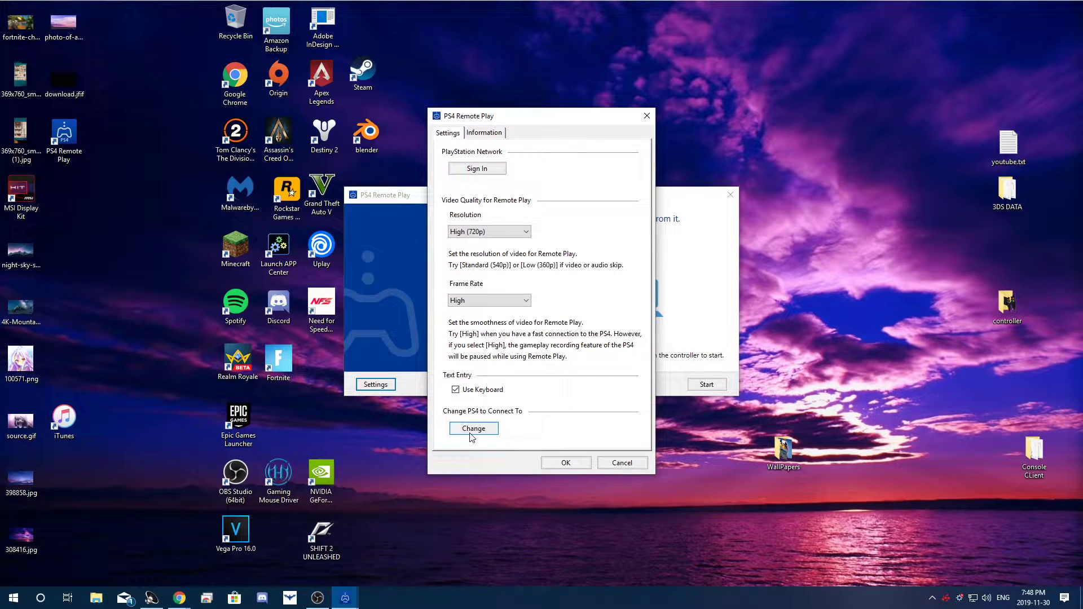
left_click(483, 134)
left_click(566, 462)
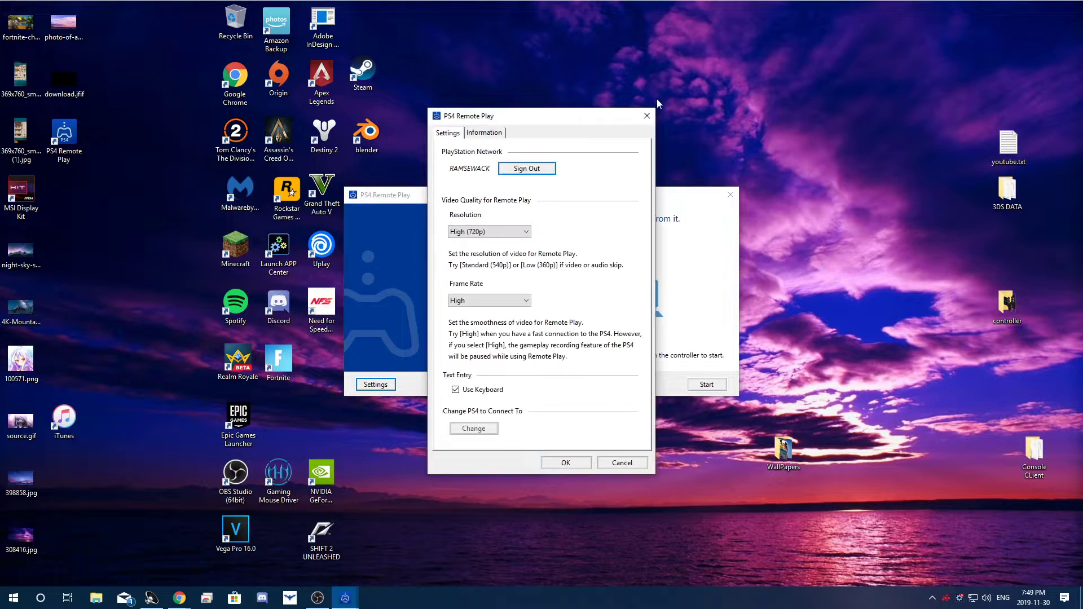
Review the account and video quality settings of Remote Play, and close them without changes
left_click(649, 116)
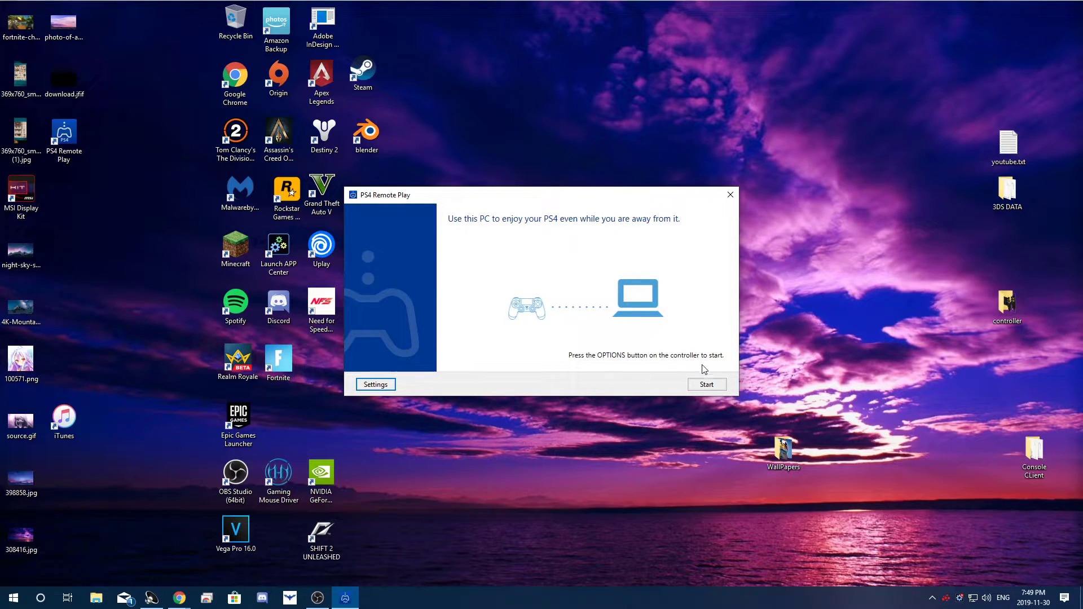
left_click(376, 385)
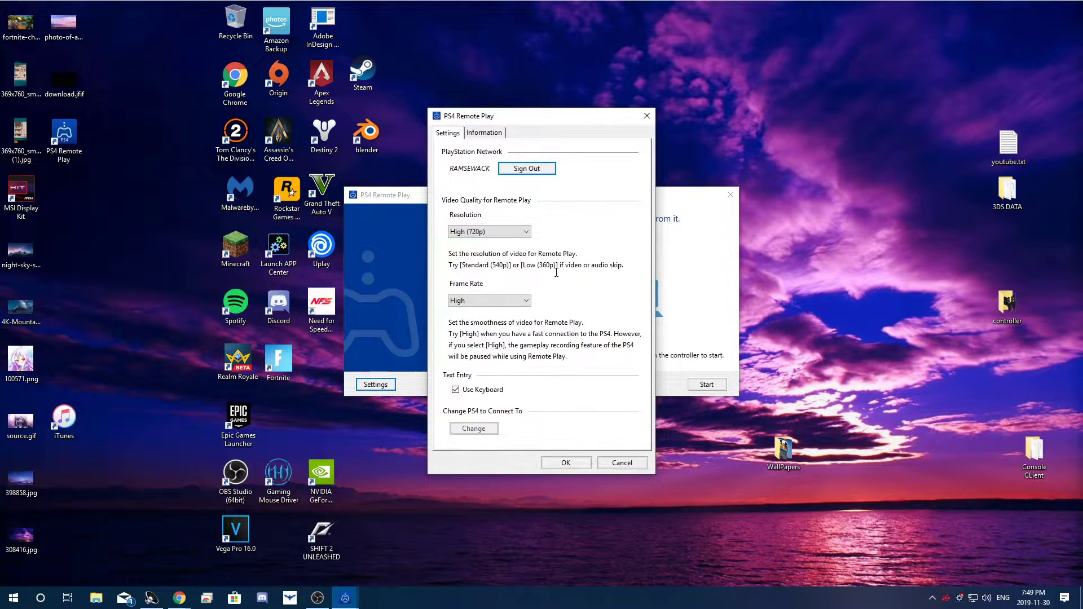
left_click(647, 115)
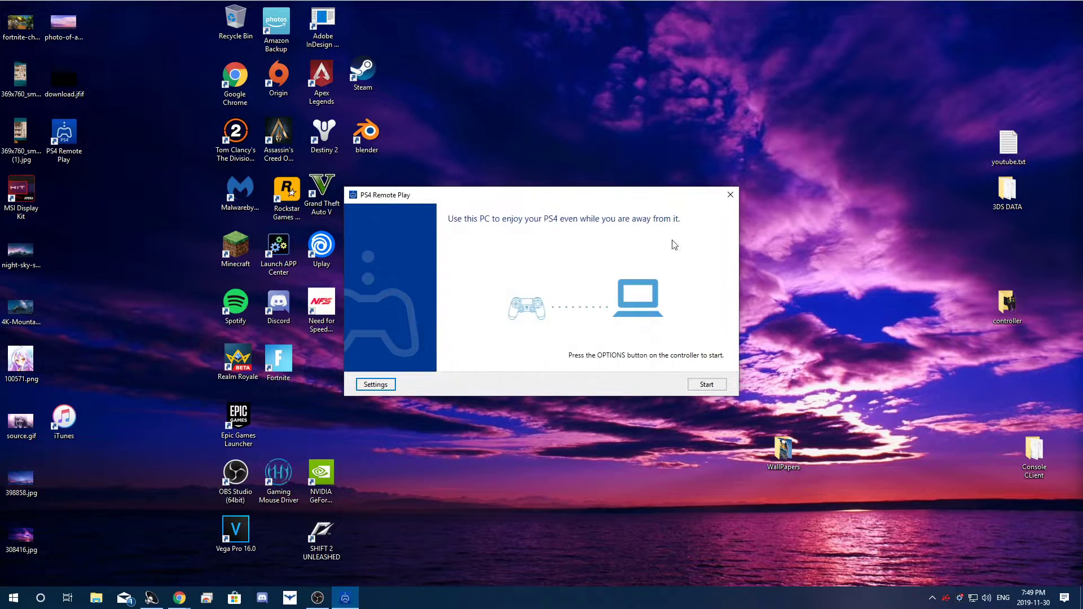
Start the Remote Play connection and choose to register the PS4 manually
left_click(699, 384)
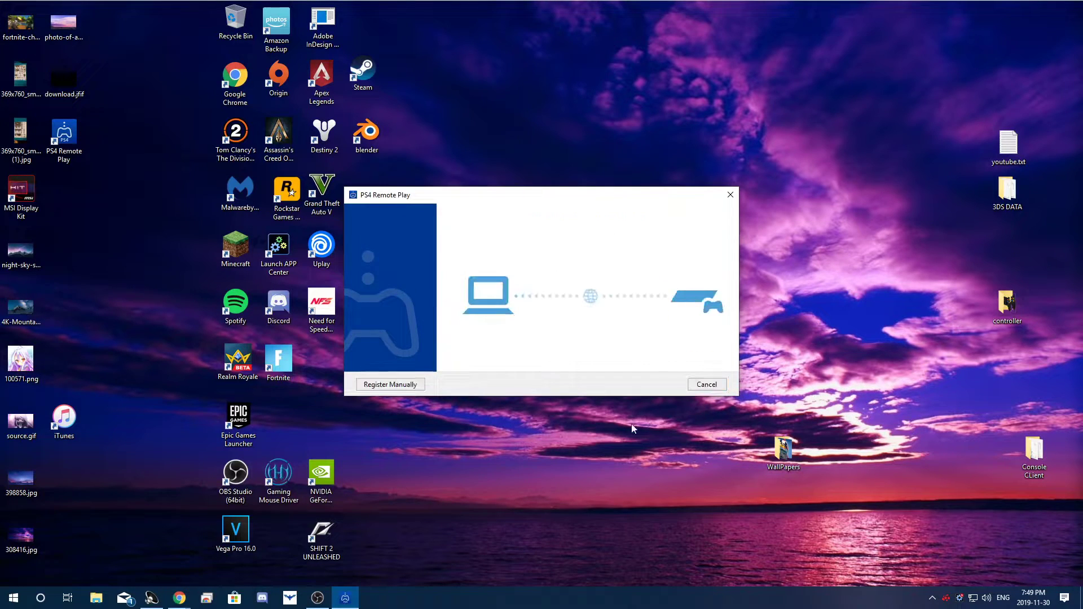
left_click(394, 388)
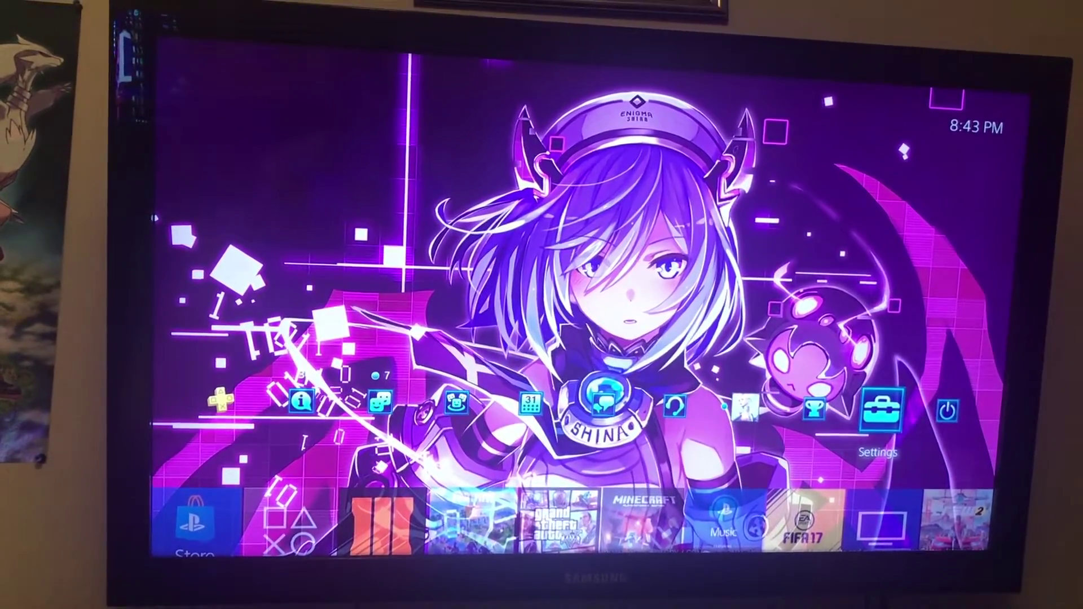
key("Return")
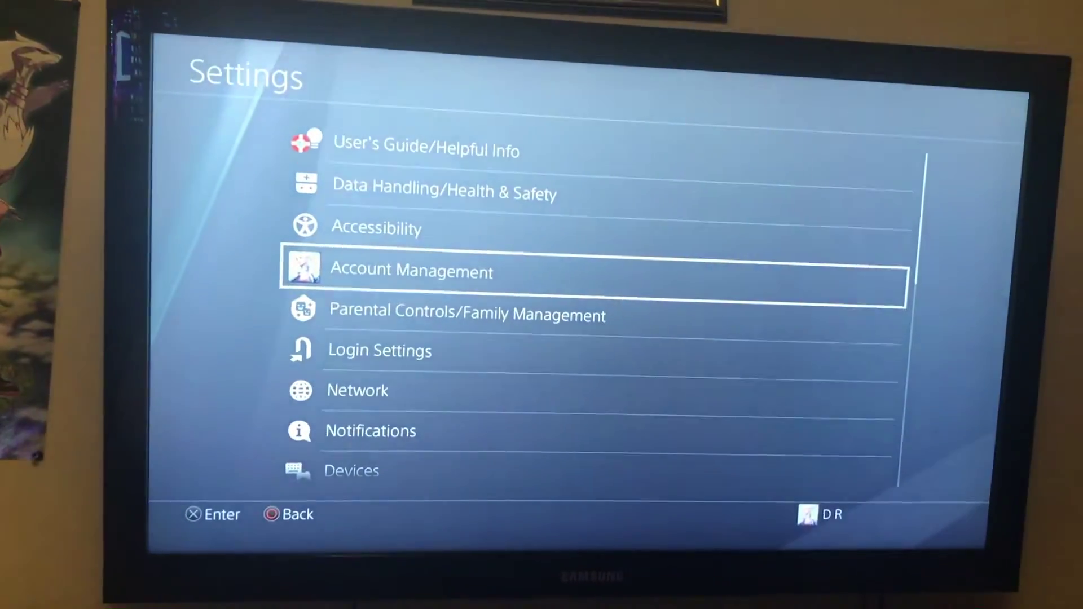
key("Down")
key("Down")
key("Down")
key("Down")
key("Down")
key("Down")
key("Down")
key("Down")
key("Down")
key("Down")
key("Down")
key("Down")
key("Down")
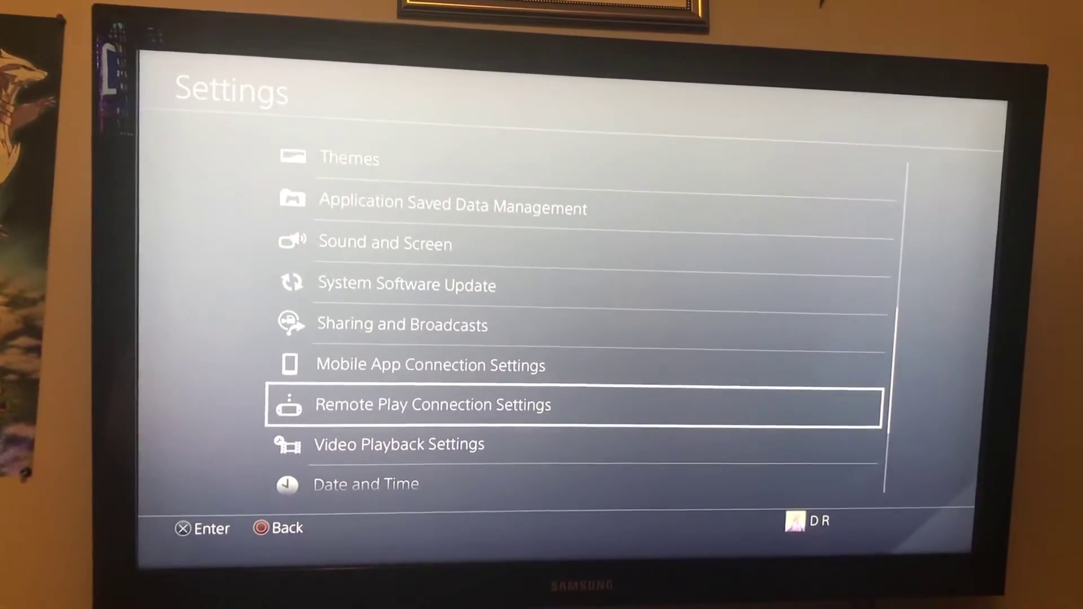
key("Return")
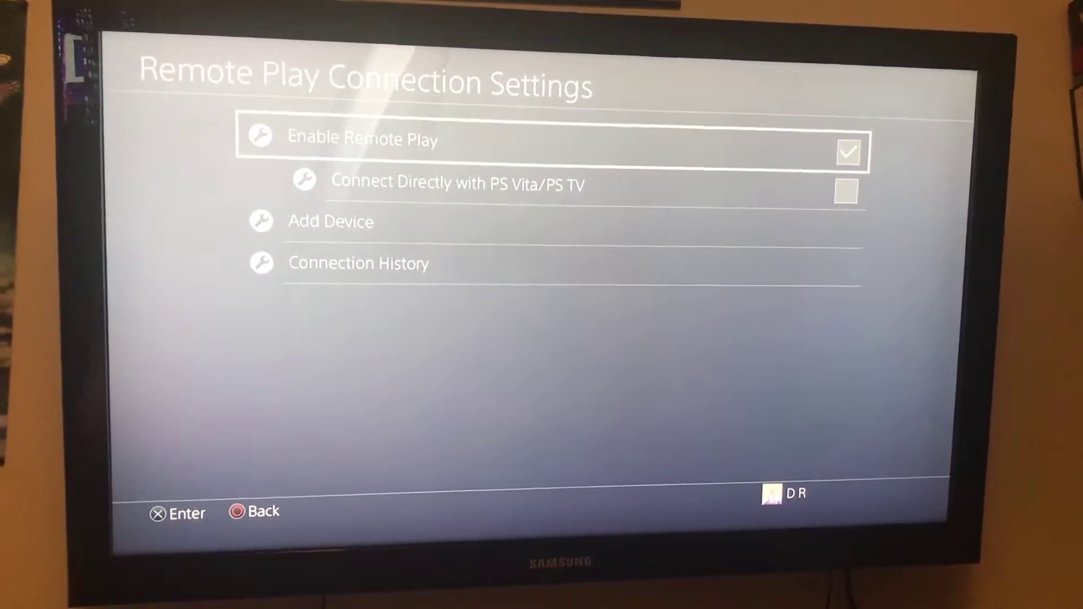
key("Down")
key("Down")
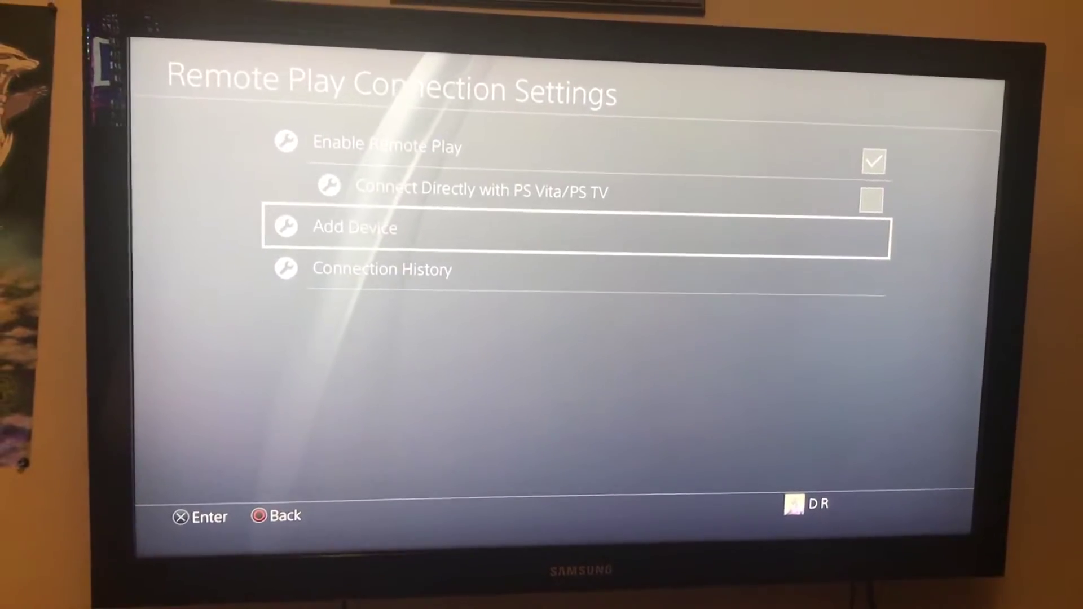
key("Return")
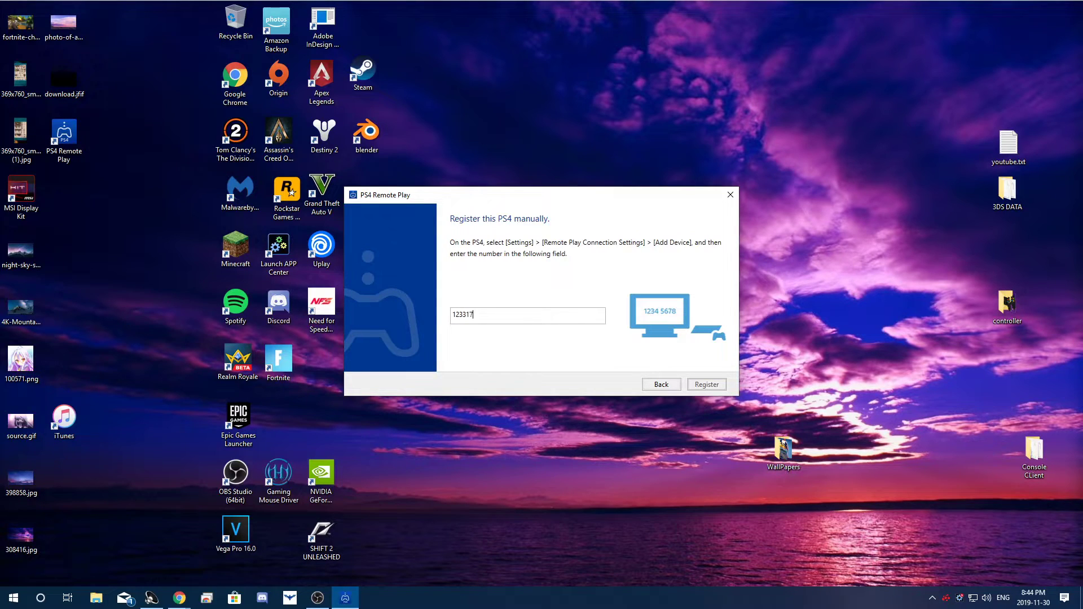
Enter the registration code from the PS4's Add Device screen in the manual registration field
type("9")
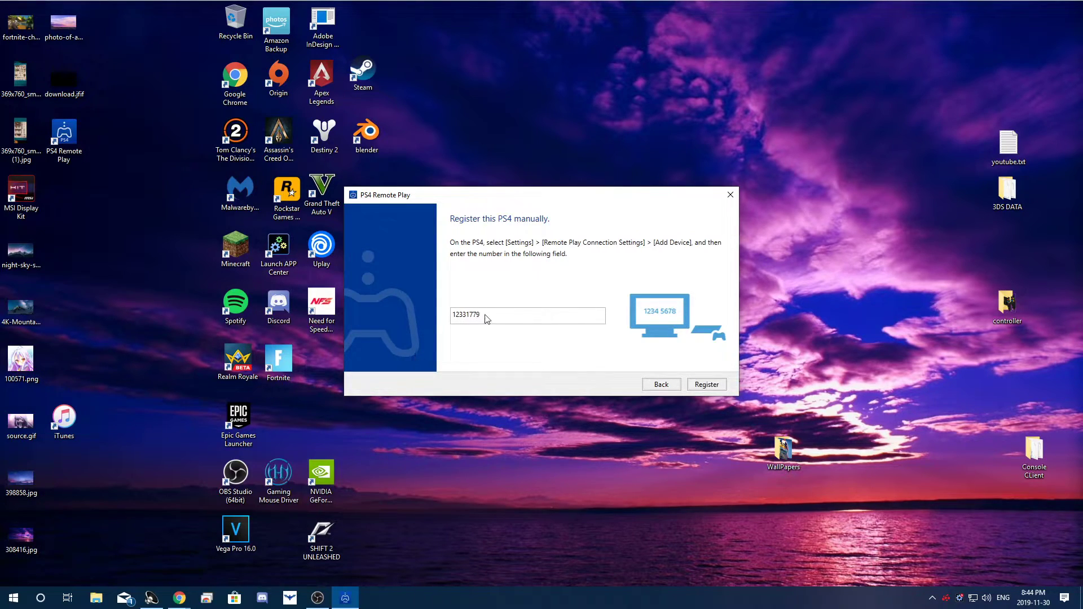